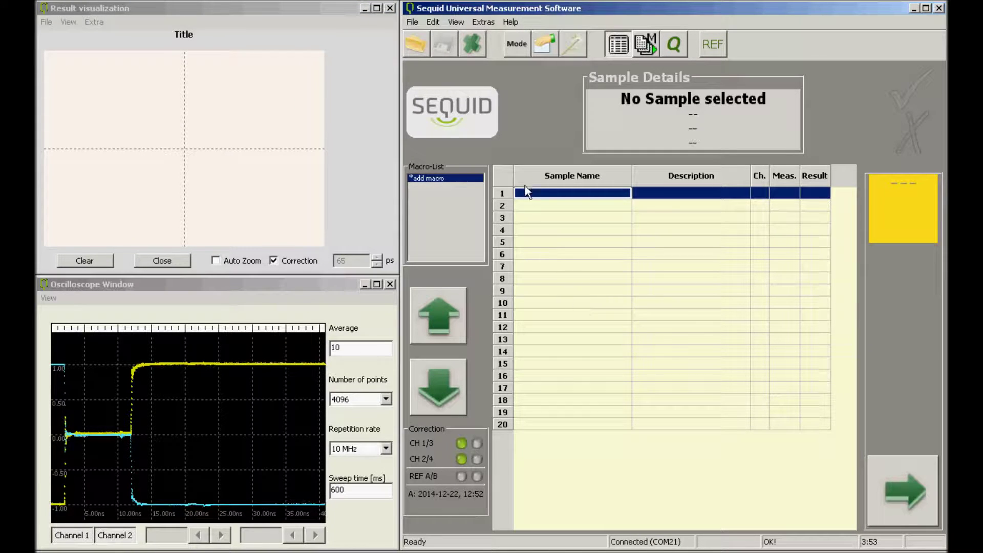
Add a sample named Test in the first row of the sample table.
left_click(556, 195)
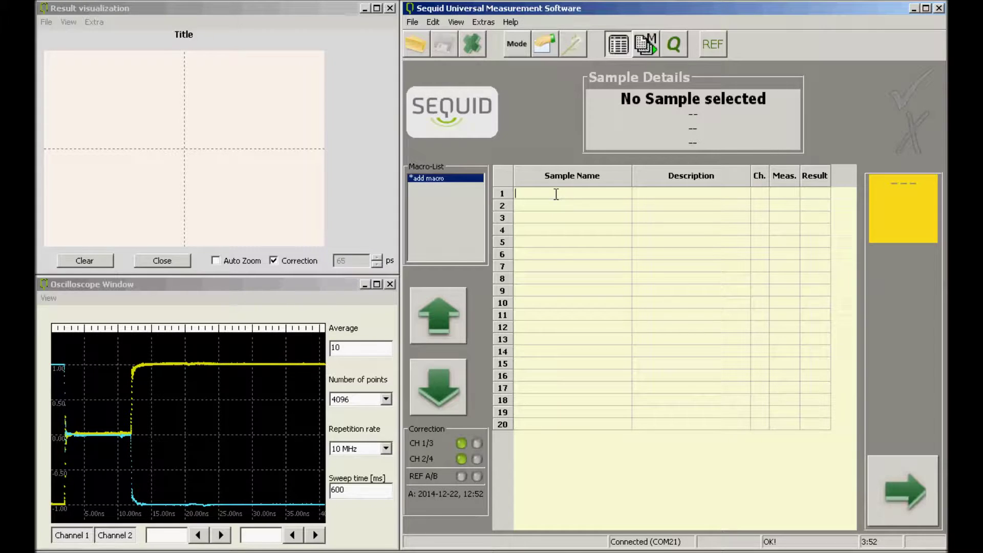
type("Test")
key("Return")
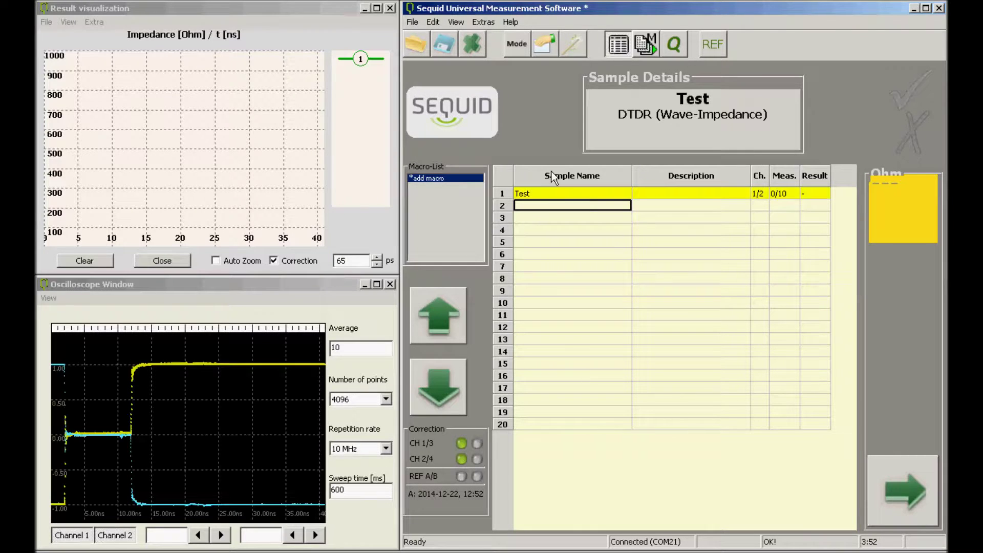
Set the Test sample's measurement mode to DTDR Wave-Impedance on CH1/CH2.
left_click(505, 194)
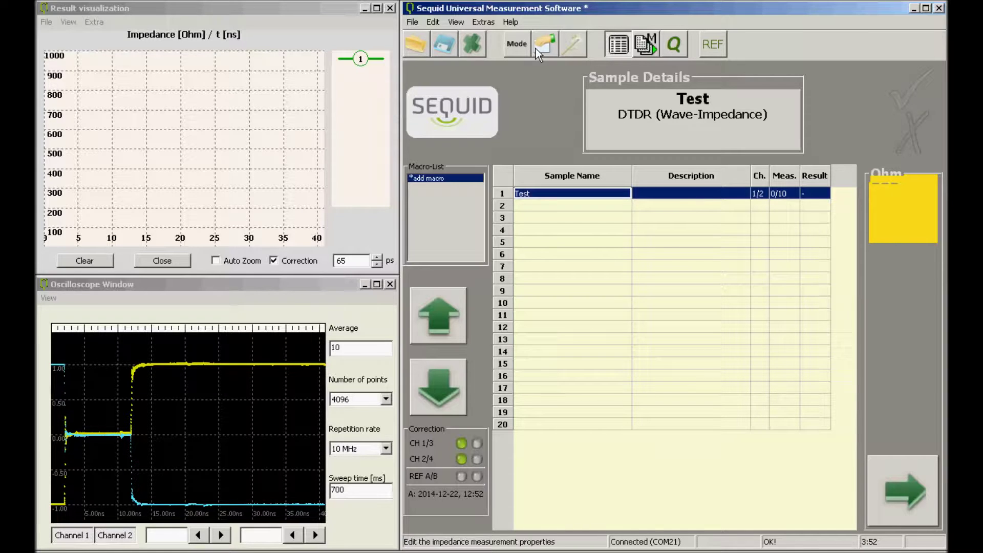
left_click(513, 44)
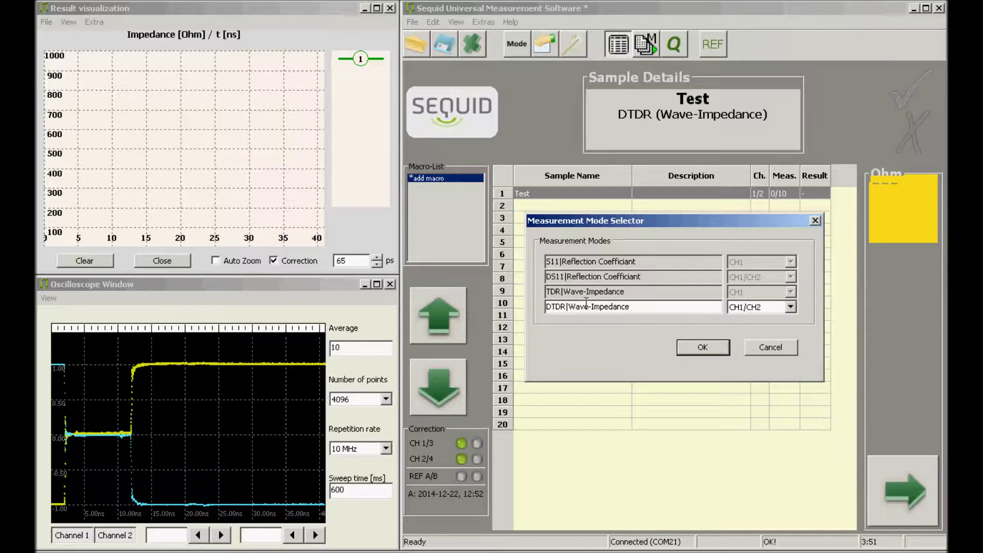
left_click(642, 292)
left_click(635, 281)
left_click(632, 262)
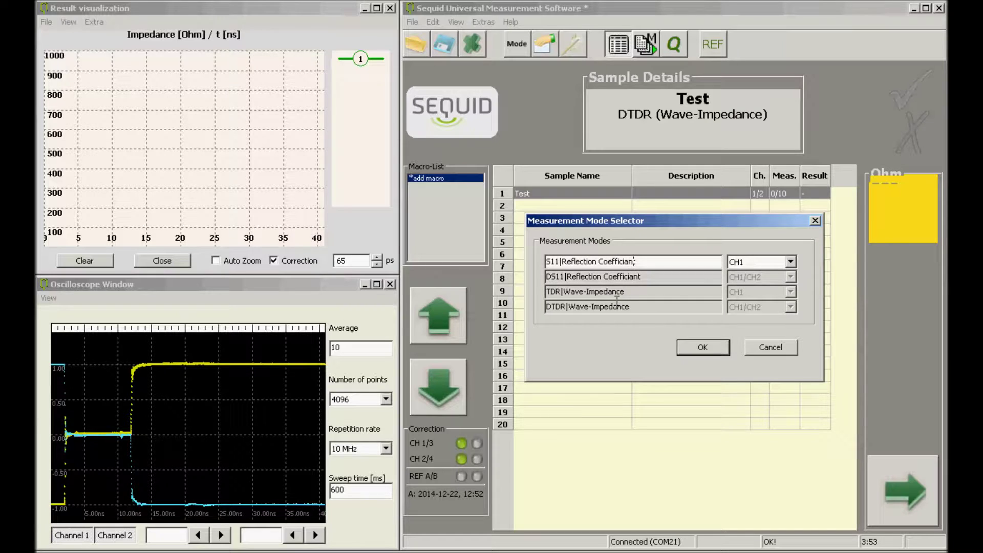
left_click(617, 306)
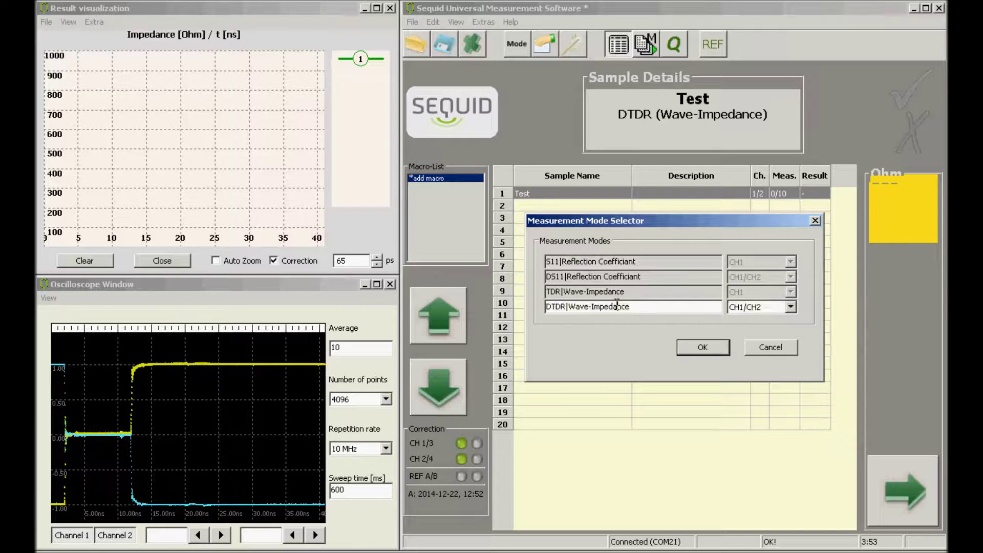
left_click(707, 346)
Set the oscilloscope's average to 3.
left_click(503, 197)
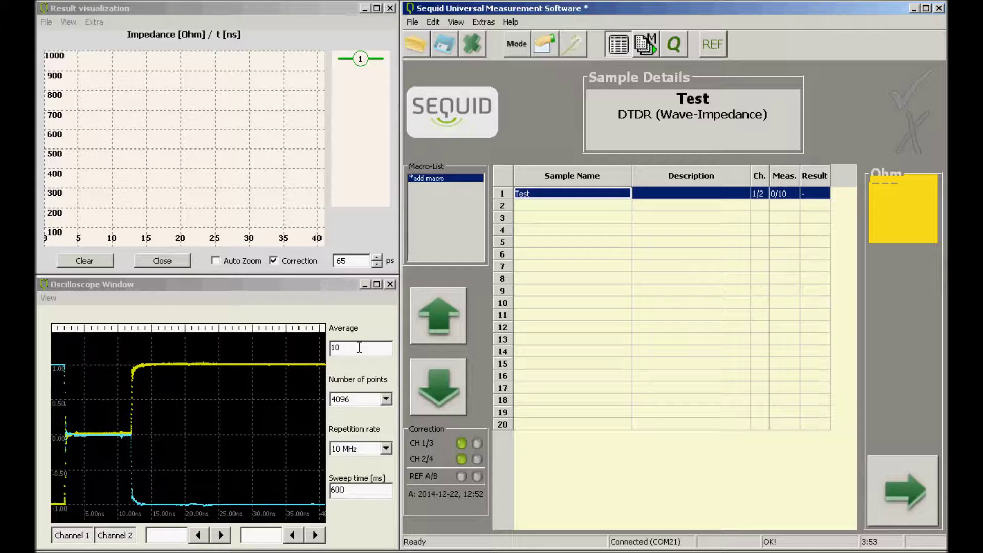
left_click(327, 286)
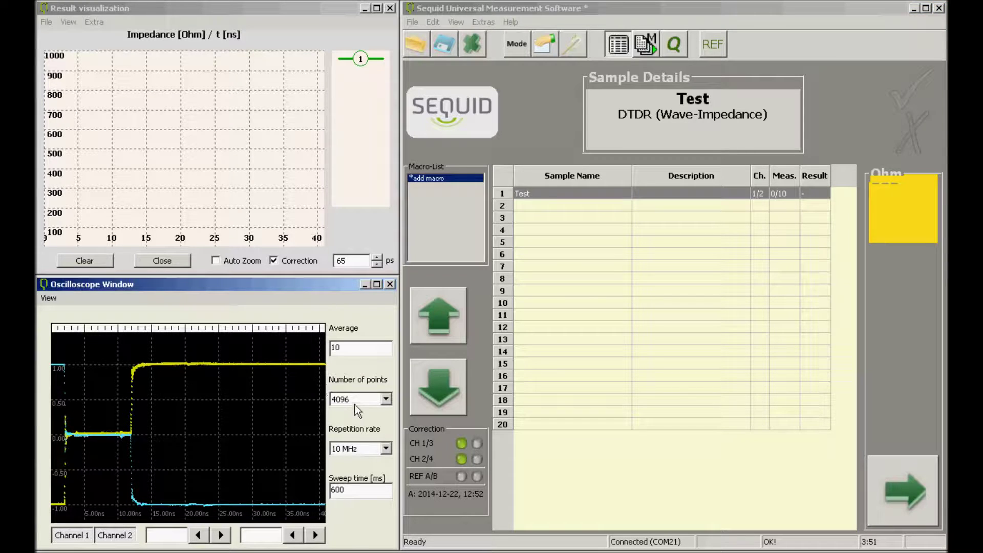
left_click_drag(353, 349, 328, 349)
type("3")
In the Test sample's impedance measurement properties, enter customer Test, part description 01234, part number 5678 and batch number 0123.
left_click(503, 194)
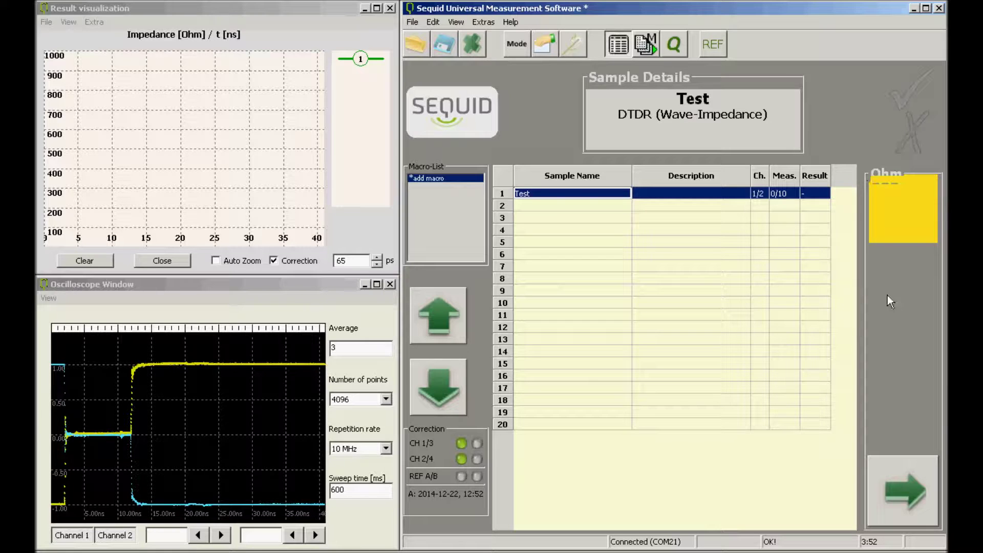
left_click(545, 46)
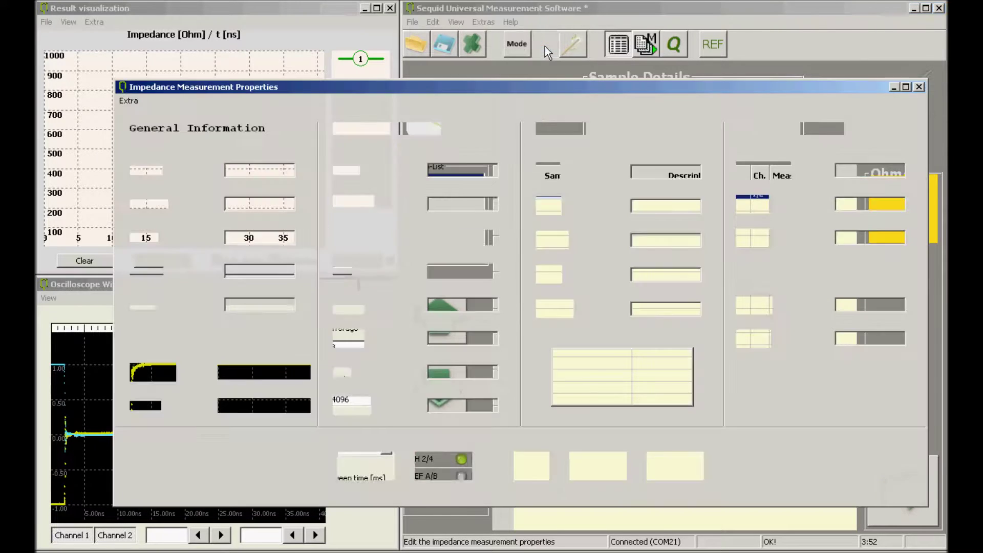
left_click_drag(566, 88, 545, 37)
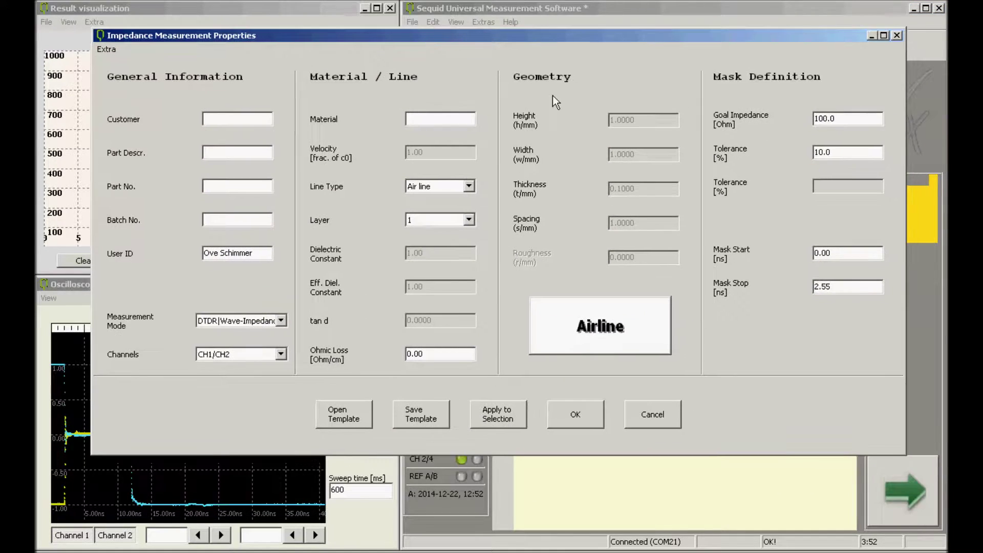
left_click(242, 119)
type("Test")
key("Tab")
type("01234")
key("Tab")
type("5678")
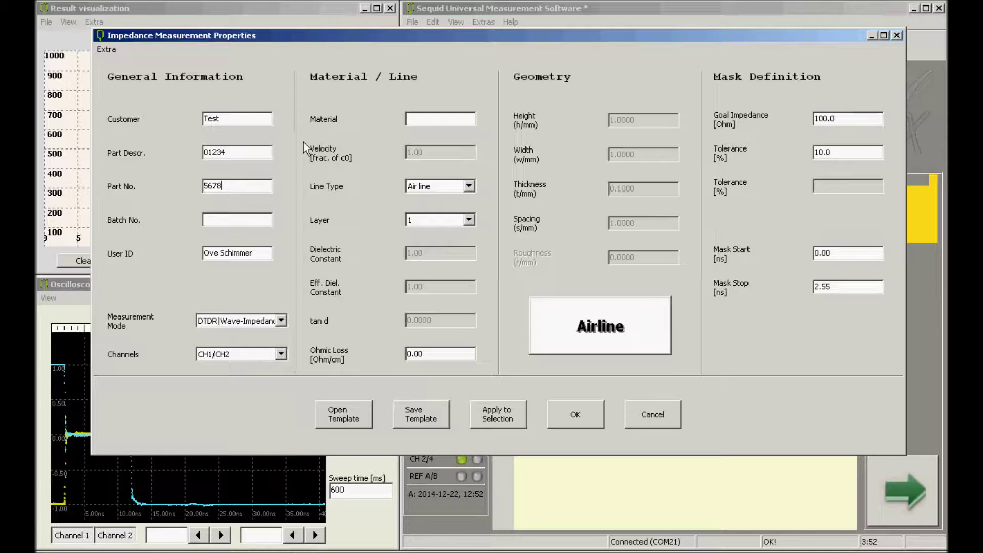
key("Tab")
type("0123")
Enter Flex as the material and accept the impedance measurement properties.
left_click(473, 124)
type("Flex")
left_click(560, 412)
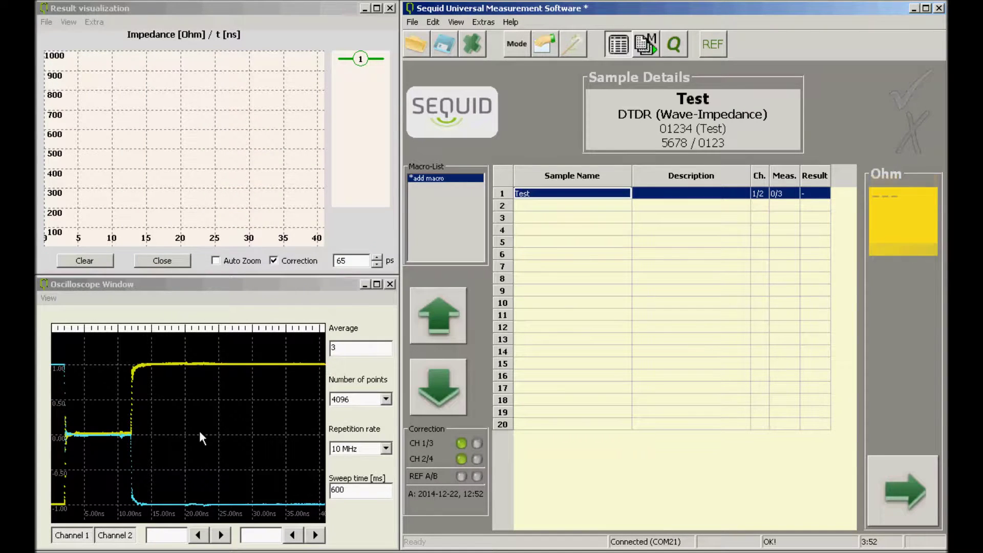
Examine the Test sample's measured traces at the signal edge between about 10 and 14.5 ns.
left_click(114, 441)
left_click_drag(132, 371, 151, 355)
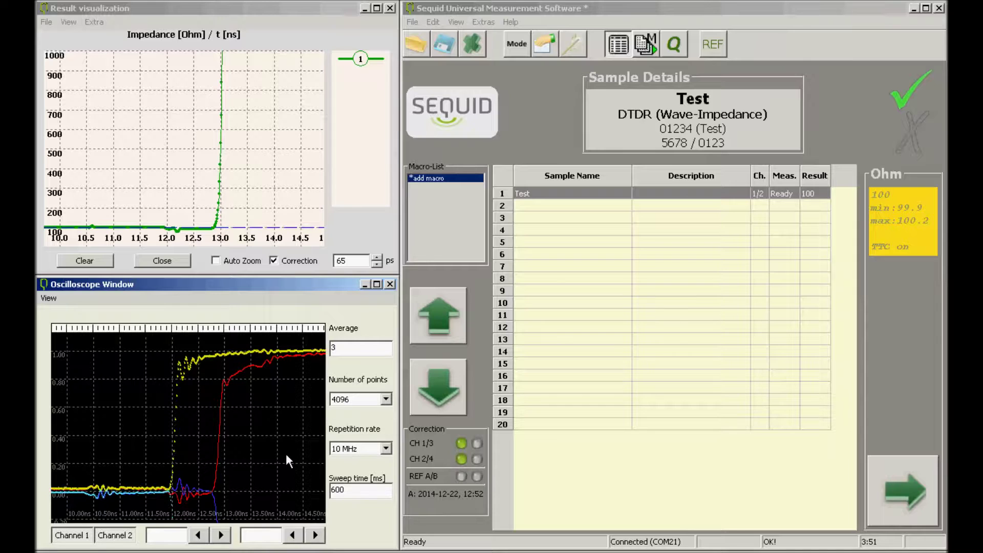
left_click(504, 194)
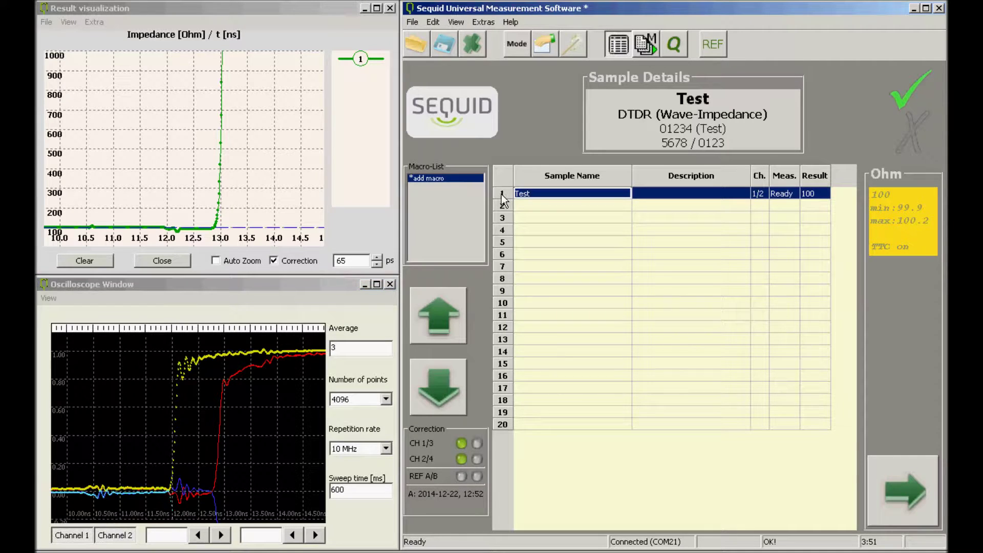
left_click(208, 143)
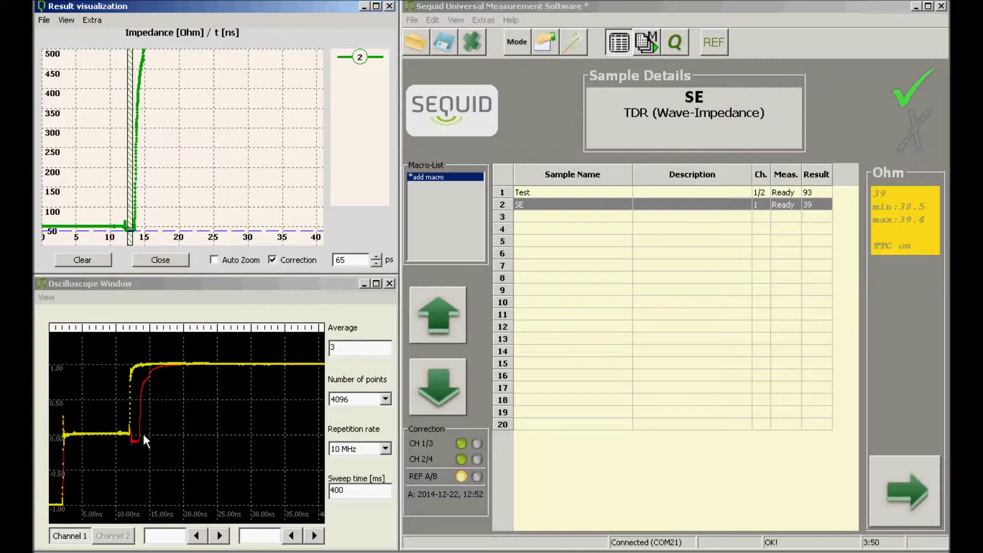
Examine the SE sample's reflection in the oscilloscope and its impedance curve within the mask between about 12 and 13.5 ns.
left_click(122, 450)
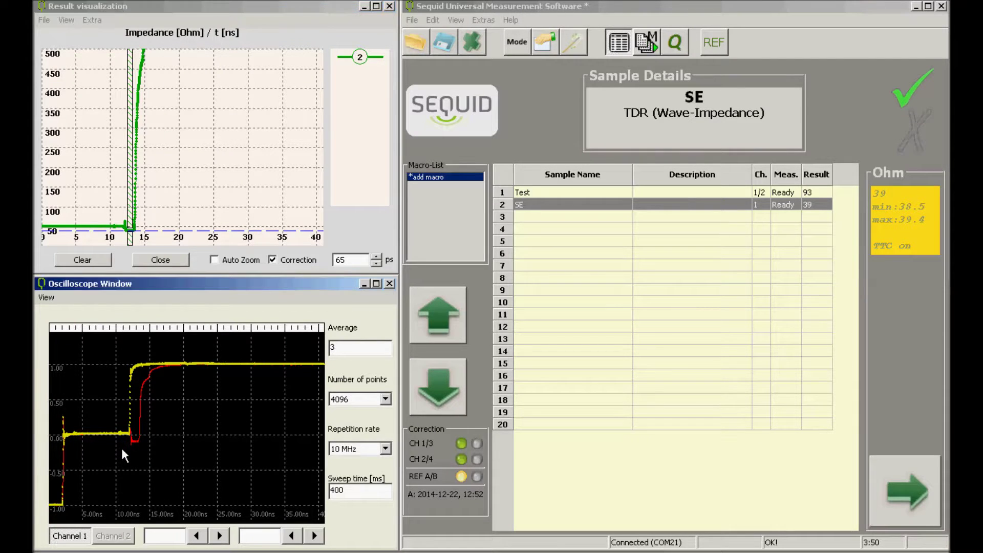
scroll(157, 355, "up", 3)
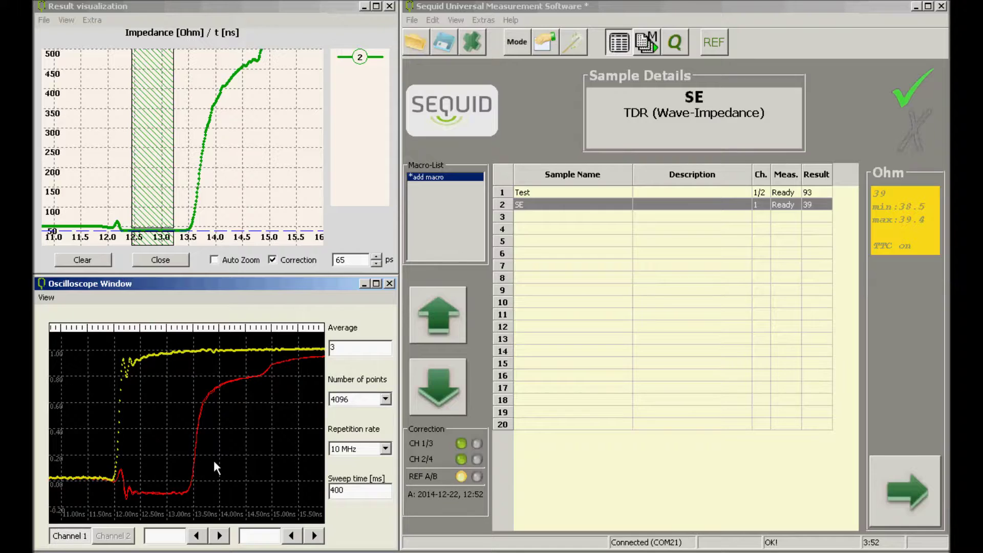
scroll(214, 459, "up", 3)
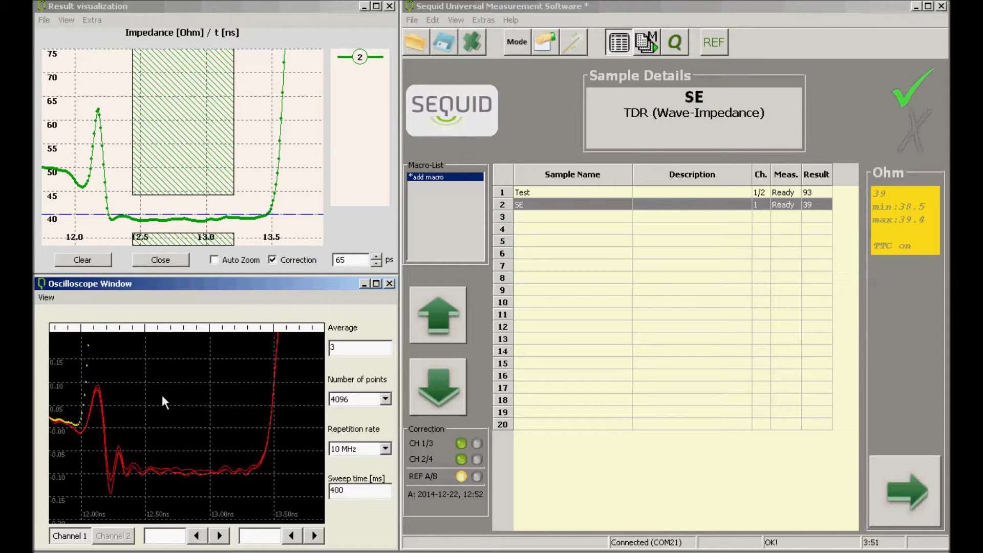
scroll(162, 395, "down", 5)
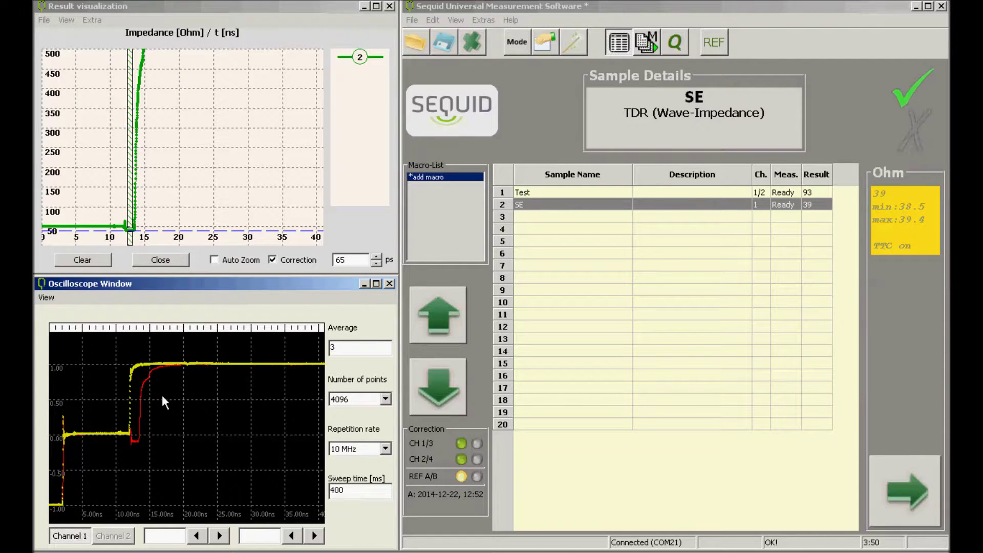
left_click(120, 236)
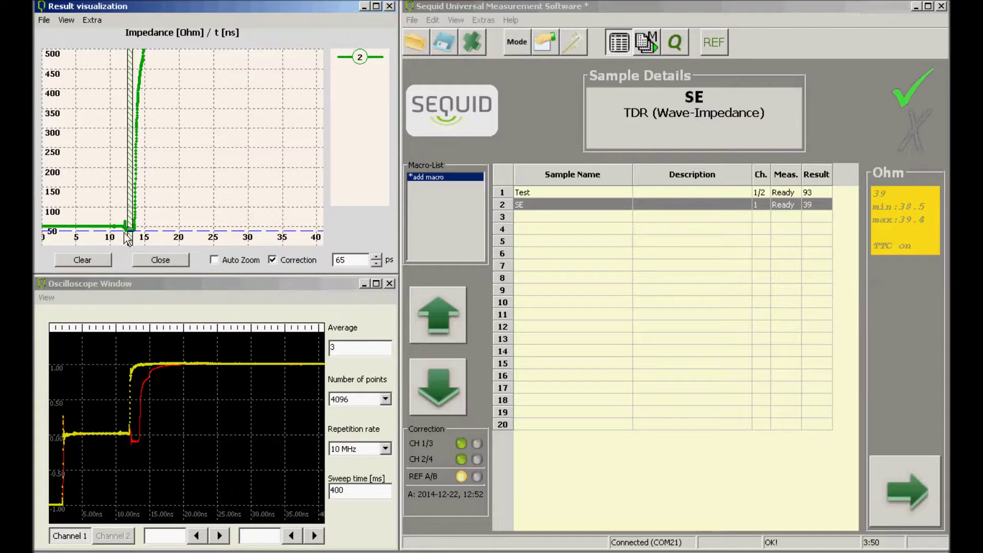
scroll(149, 216, "up", 5)
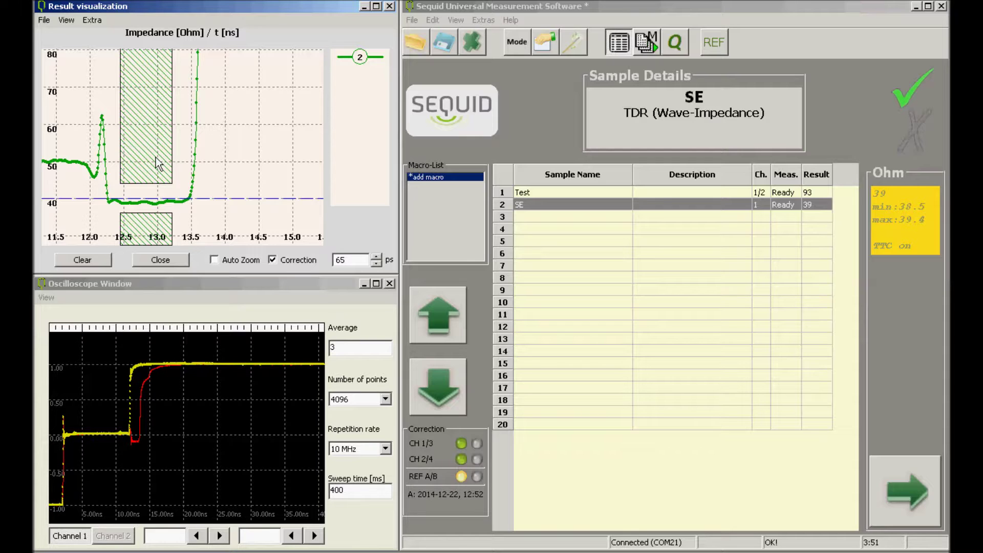
scroll(158, 162, "down", 5)
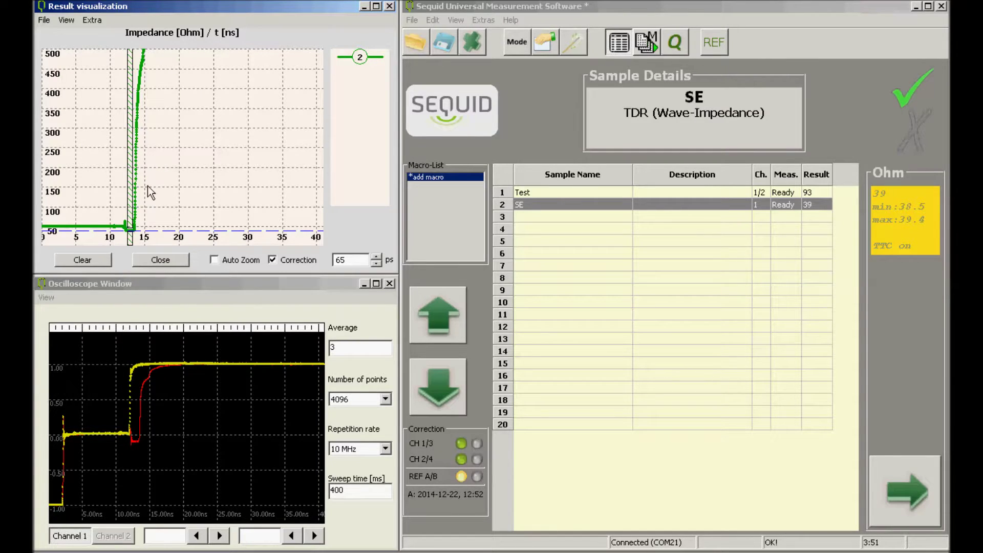
Inspect the SE sample's impedance peak near 12.2 ns and compare it with the oscilloscope trace.
left_click(124, 453)
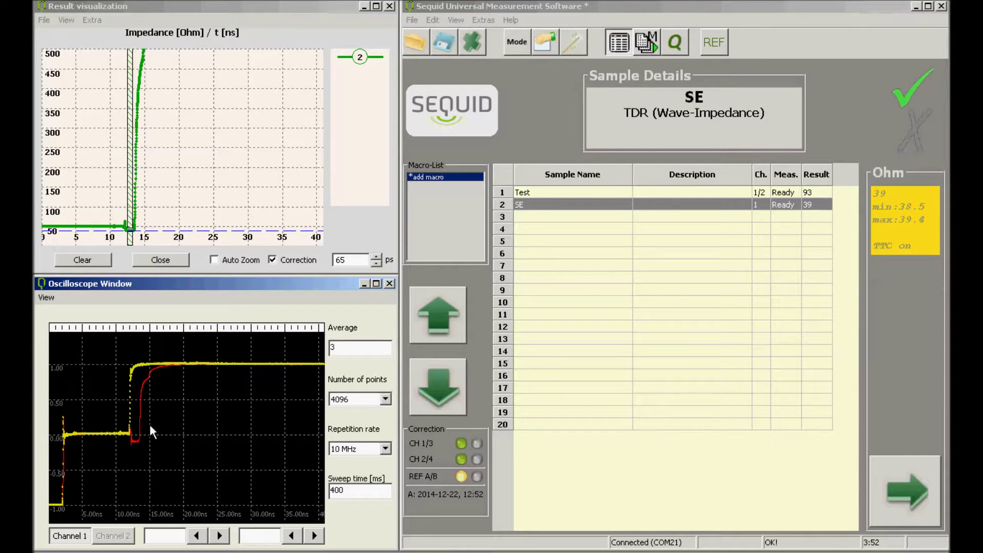
scroll(150, 426, "up", 5)
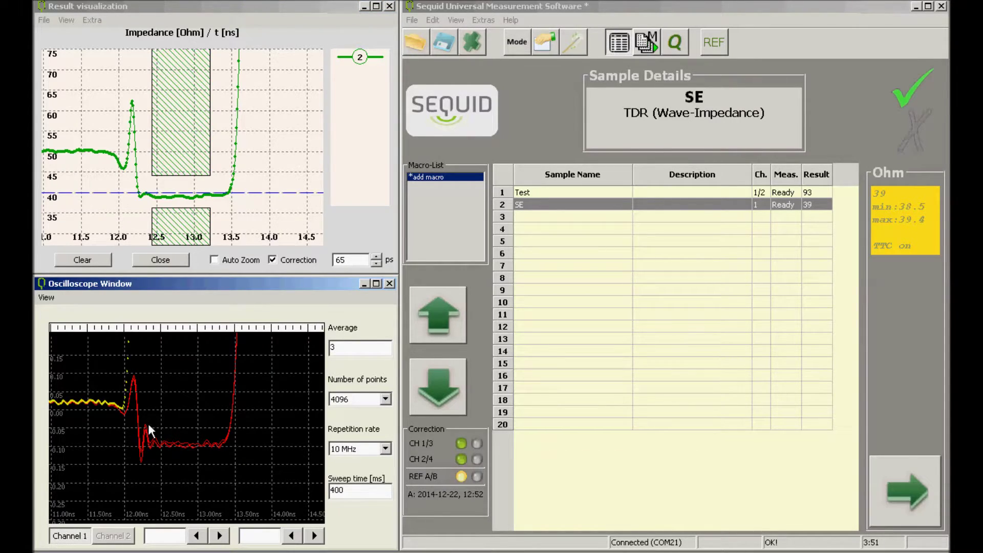
left_click_drag(123, 99, 148, 207)
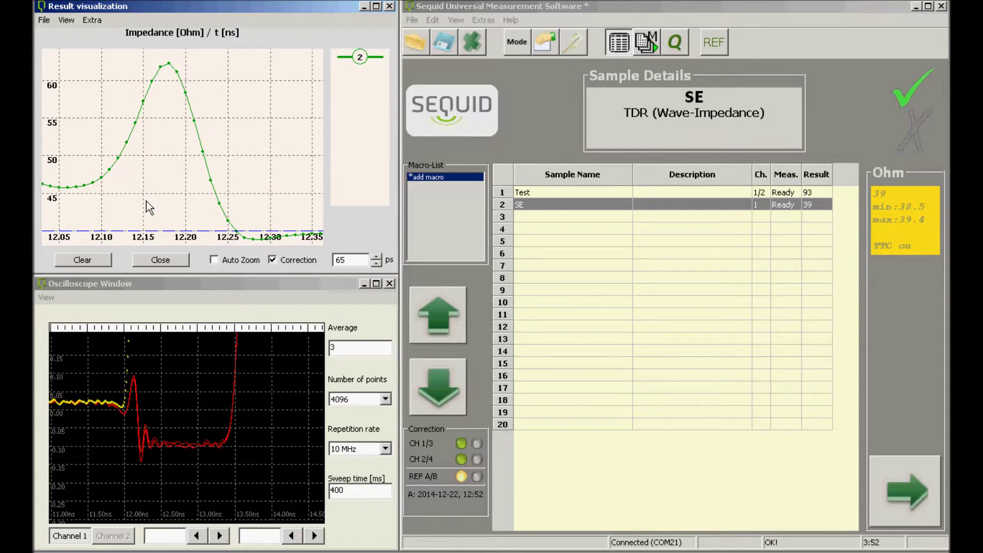
right_click(150, 113)
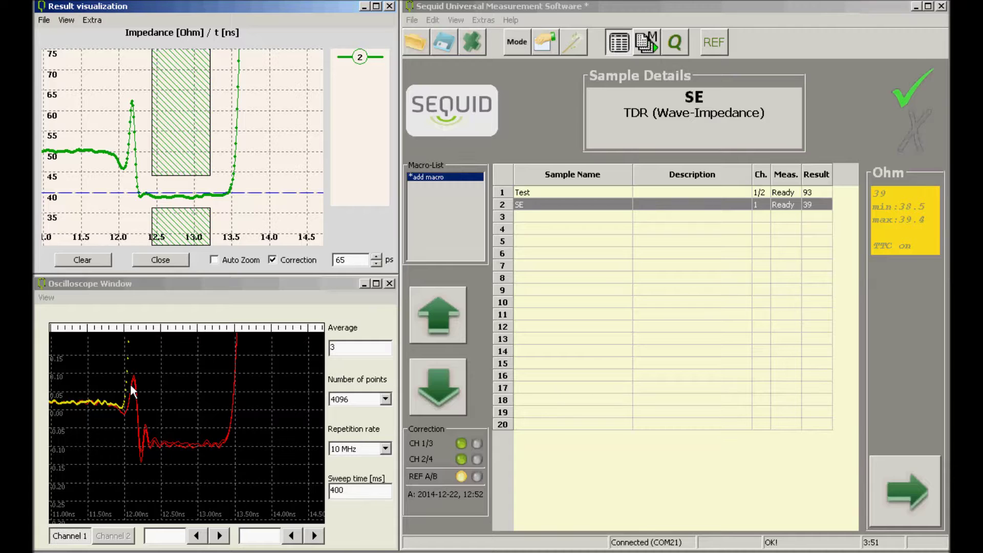
right_click(144, 393)
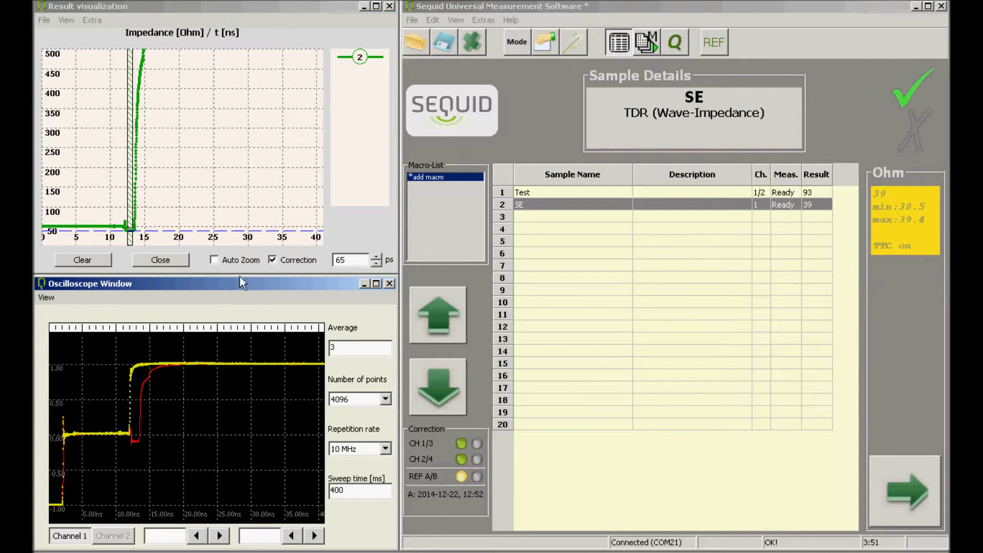
left_click(231, 260)
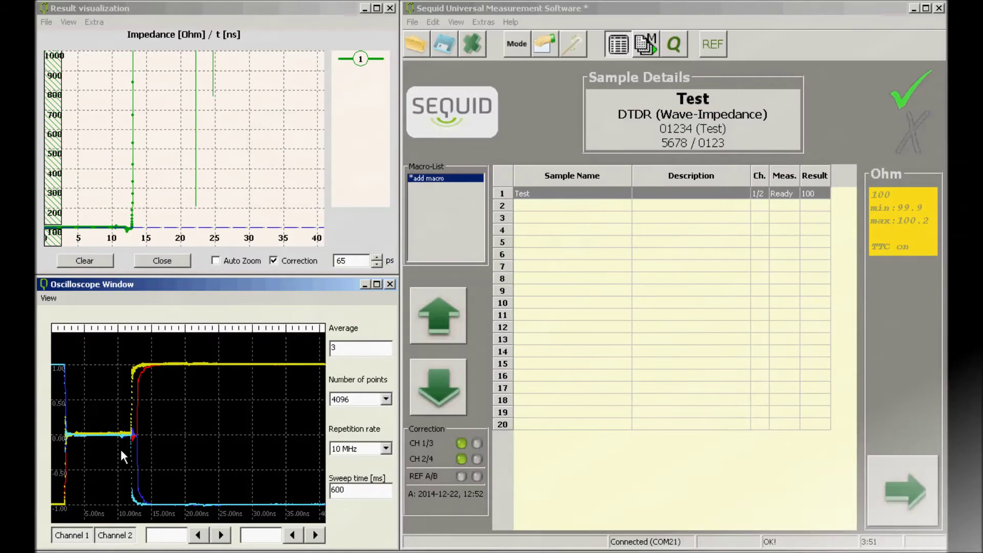
Set the Test sample's mask start to 12.4 ns and mask stop to 12.7 ns, and apply them to the selection.
left_click(116, 237)
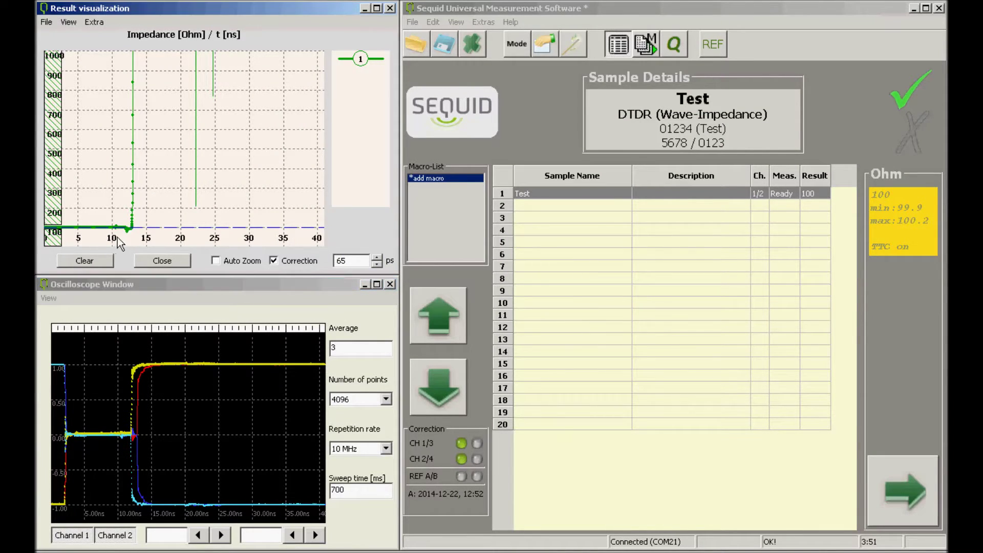
left_click(143, 220)
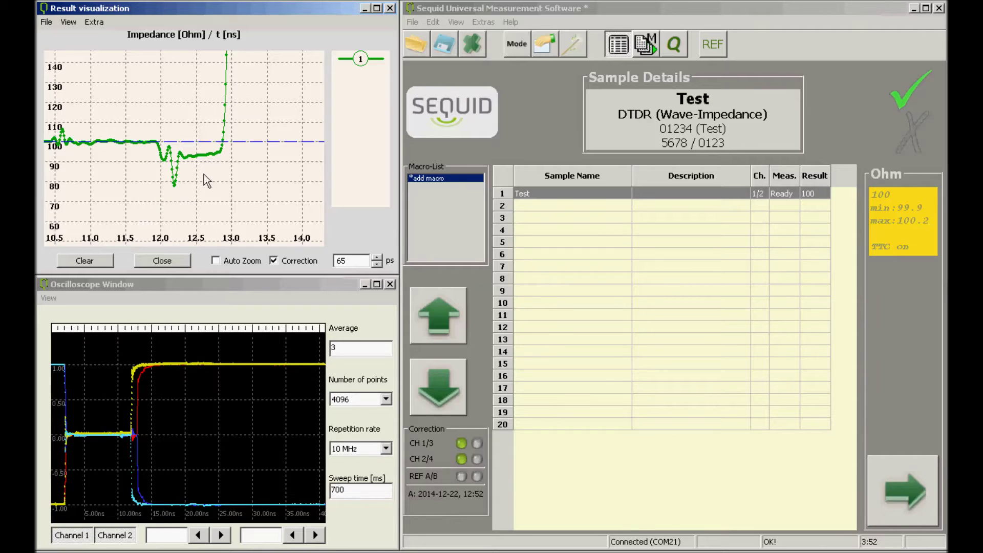
left_click(266, 132)
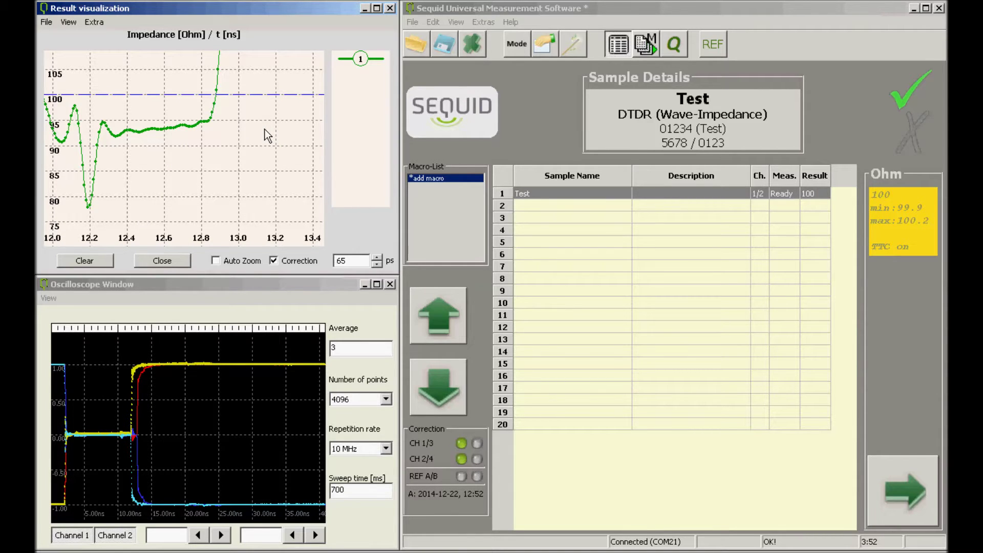
left_click(538, 47)
left_click_drag(492, 36, 482, 263)
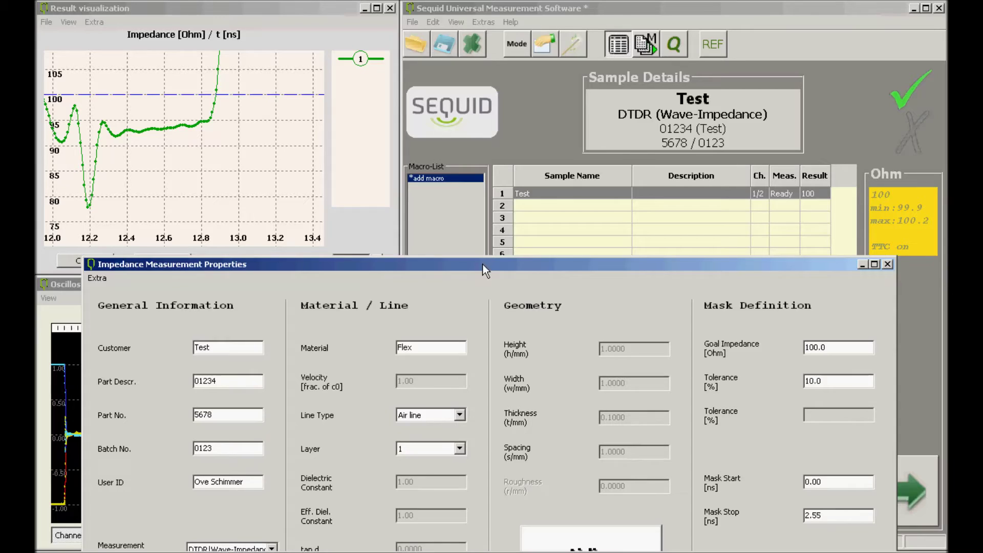
double_click(821, 482)
type("12.4")
double_click(821, 515)
type("12.7")
left_click_drag(719, 264, 739, 144)
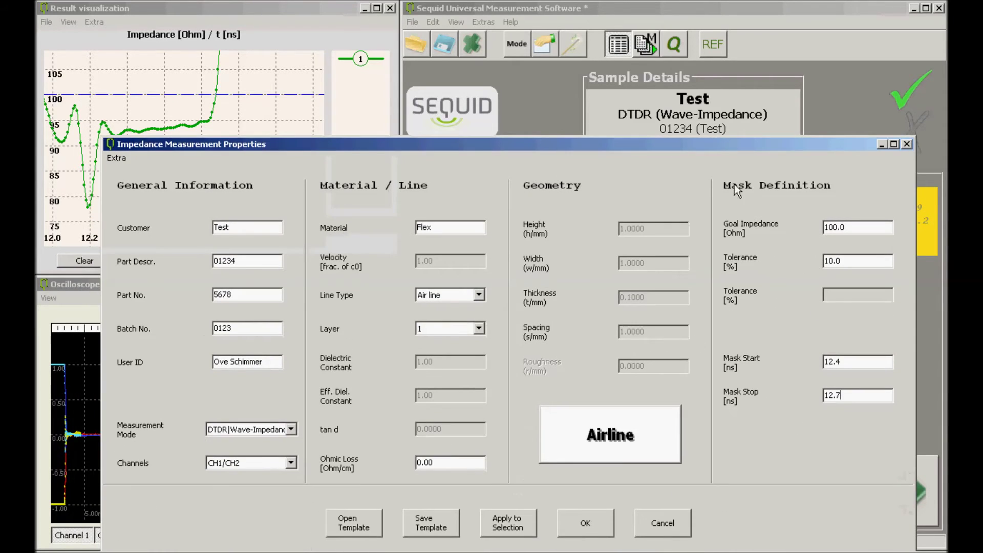
left_click(502, 527)
left_click(557, 527)
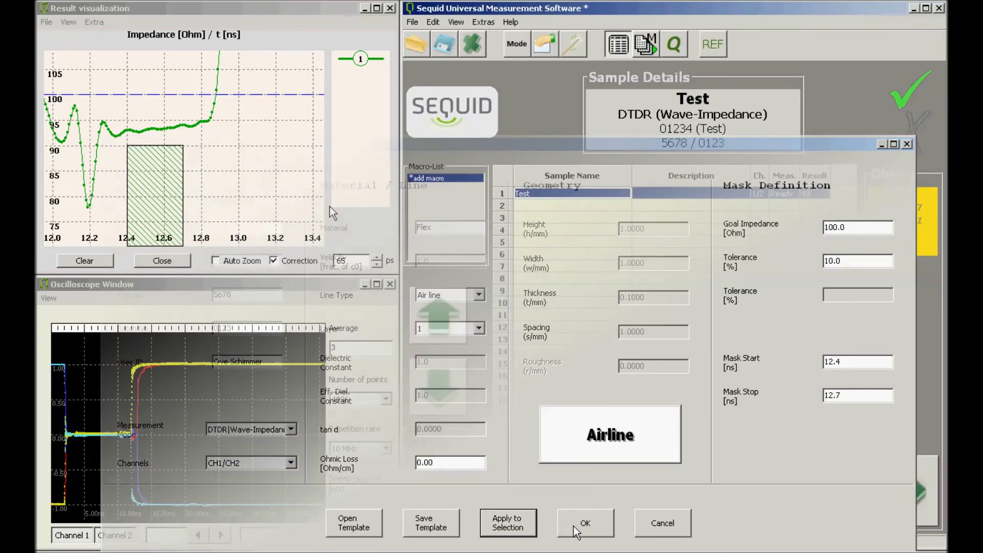
Enable Auto Zoom for the Test sample's impedance curve in the result visualization.
double_click(285, 180)
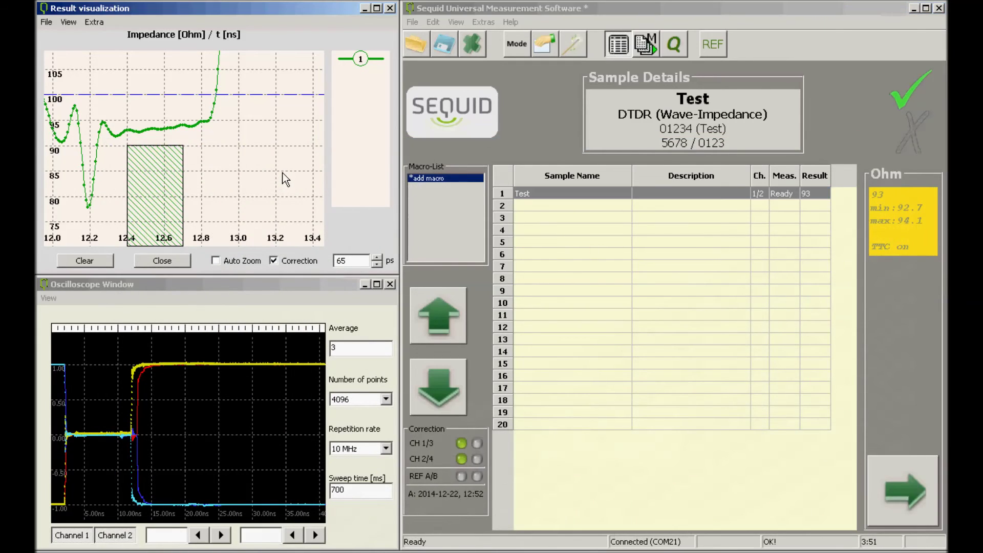
double_click(140, 220)
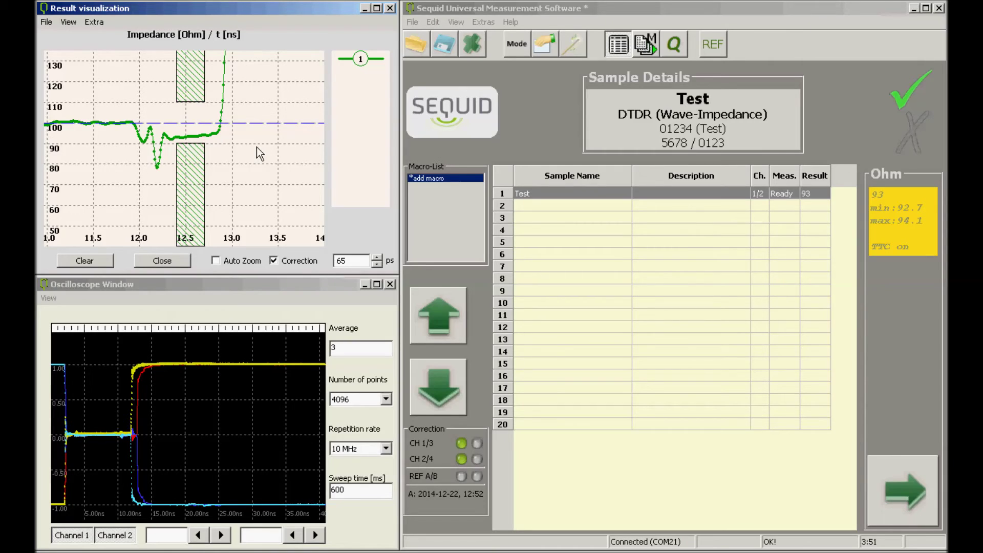
left_click(216, 262)
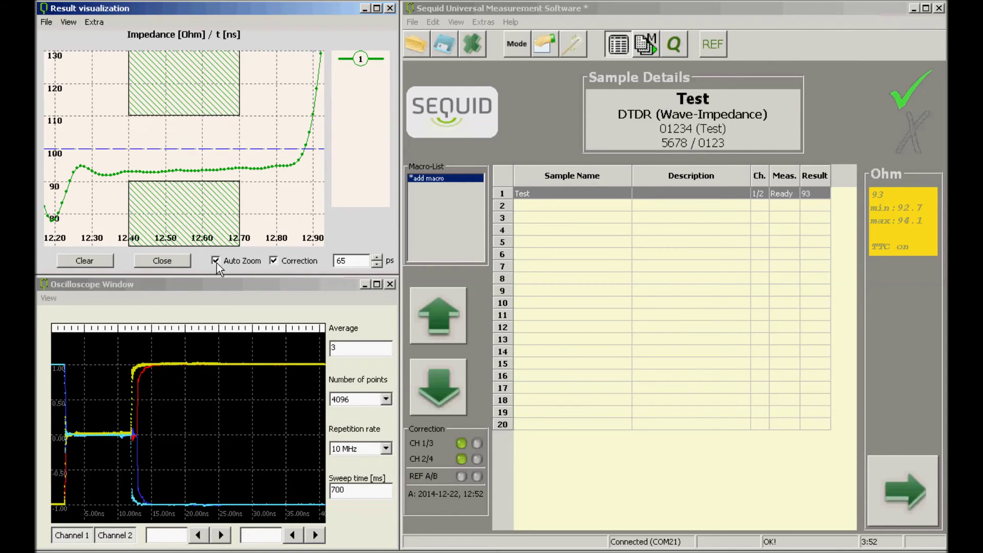